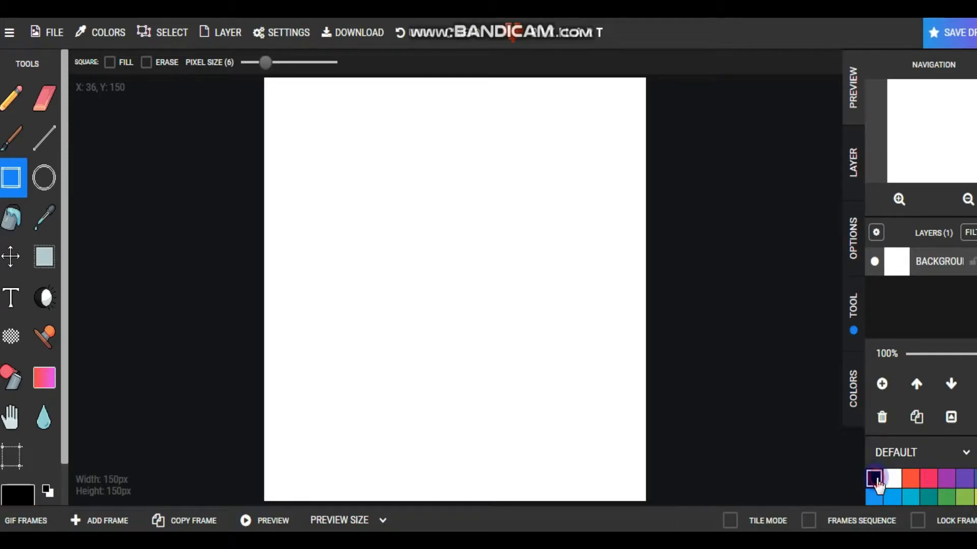
Draw four nested black rectangle outlines centred on the canvas, from a large outer one to a small inner one, with pixel size 6
{"action": "left_click_drag", "start_coordinate": [316, 152], "coordinate": [603, 450]}
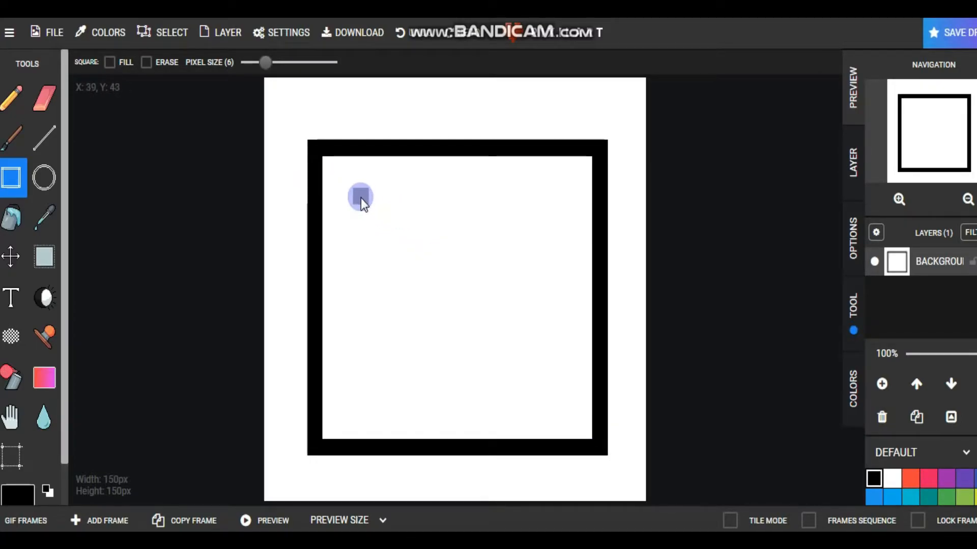
{"action": "left_click_drag", "start_coordinate": [358, 196], "coordinate": [567, 413]}
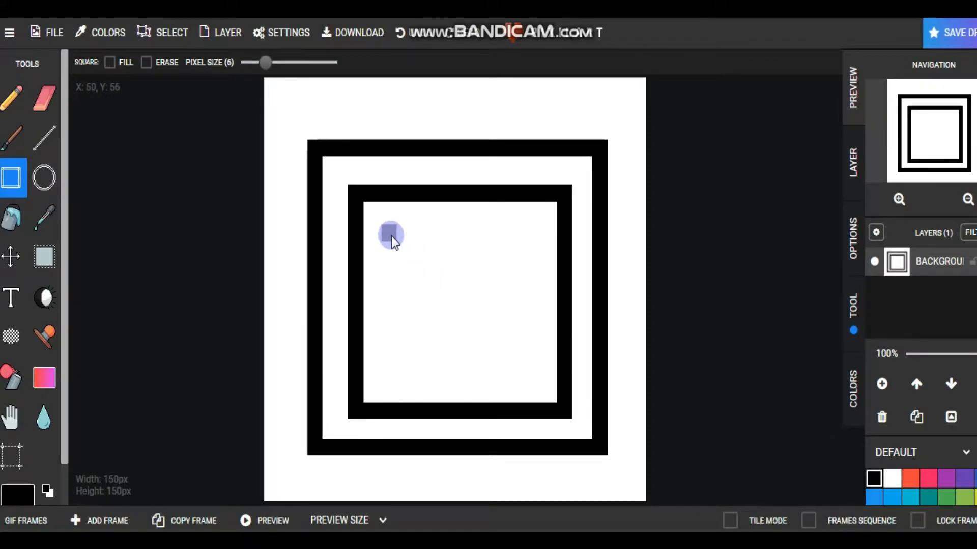
{"action": "left_click_drag", "start_coordinate": [386, 238], "coordinate": [538, 377]}
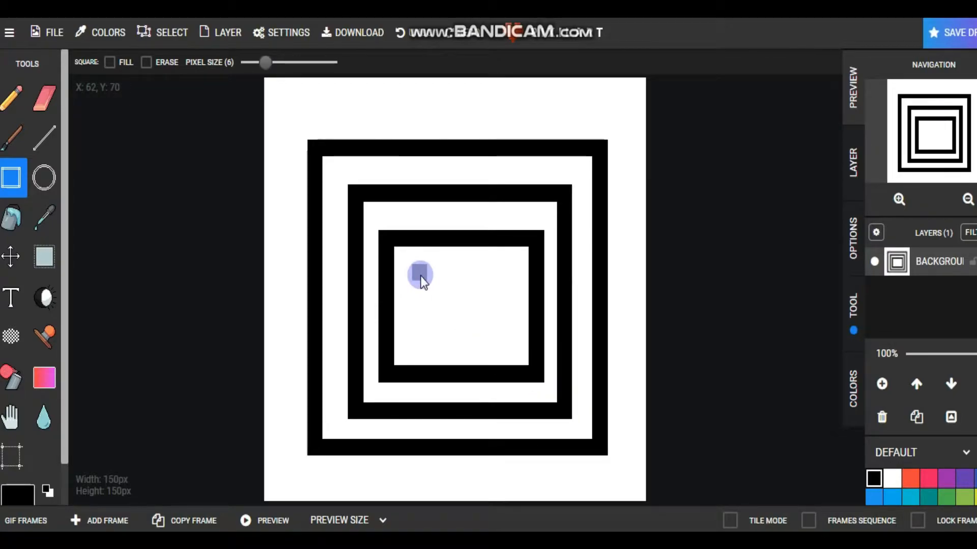
{"action": "mouse_move", "coordinate": [420, 281]}
{"action": "left_mouse_down"}
{"action": "mouse_move", "coordinate": [497, 298]}
{"action": "mouse_move", "coordinate": [506, 345]}
{"action": "left_mouse_up"}
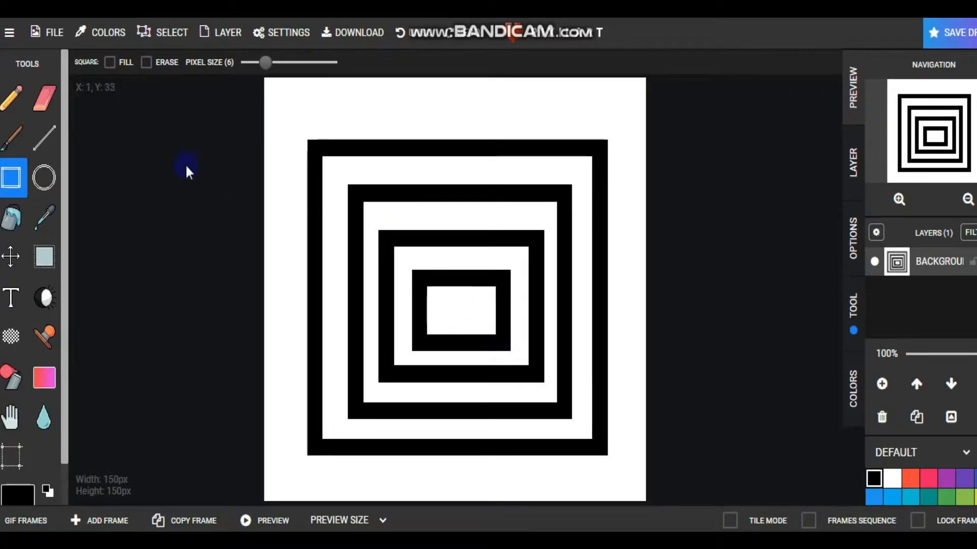
Draw a tall narrow vertical ellipse and a wide flat horizontal ellipse crossing over the nested rectangles, in black with pixel size 6
{"action": "left_click", "coordinate": [44, 177]}
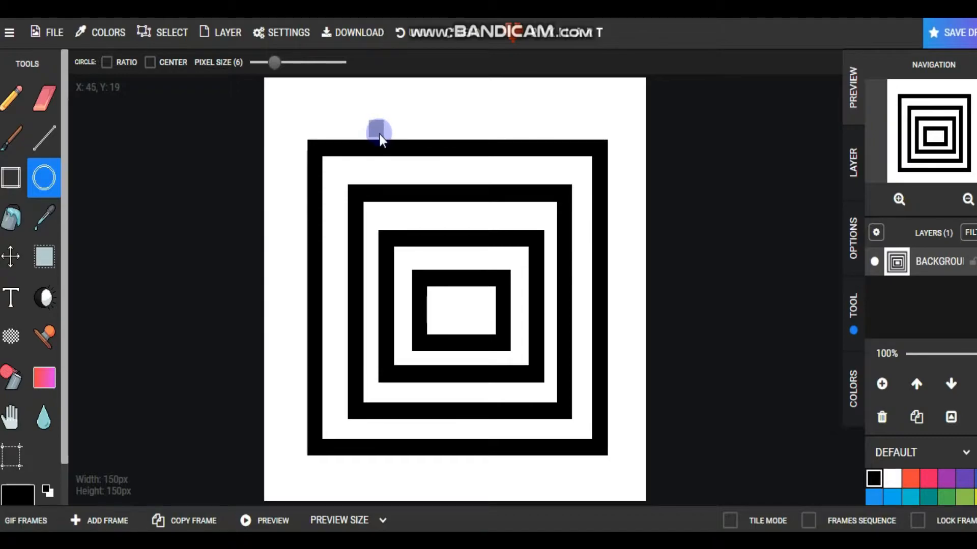
{"action": "mouse_move", "coordinate": [400, 112]}
{"action": "left_mouse_down"}
{"action": "mouse_move", "coordinate": [433, 122]}
{"action": "mouse_move", "coordinate": [490, 250]}
{"action": "mouse_move", "coordinate": [461, 382]}
{"action": "mouse_move", "coordinate": [615, 389]}
{"action": "mouse_move", "coordinate": [250, 369]}
{"action": "mouse_move", "coordinate": [596, 369]}
{"action": "mouse_move", "coordinate": [304, 365]}
{"action": "mouse_move", "coordinate": [604, 379]}
{"action": "mouse_move", "coordinate": [635, 367]}
{"action": "mouse_move", "coordinate": [621, 473]}
{"action": "mouse_move", "coordinate": [542, 490]}
{"action": "mouse_move", "coordinate": [503, 481]}
{"action": "mouse_move", "coordinate": [536, 478]}
{"action": "mouse_move", "coordinate": [521, 480]}
{"action": "left_mouse_up"}
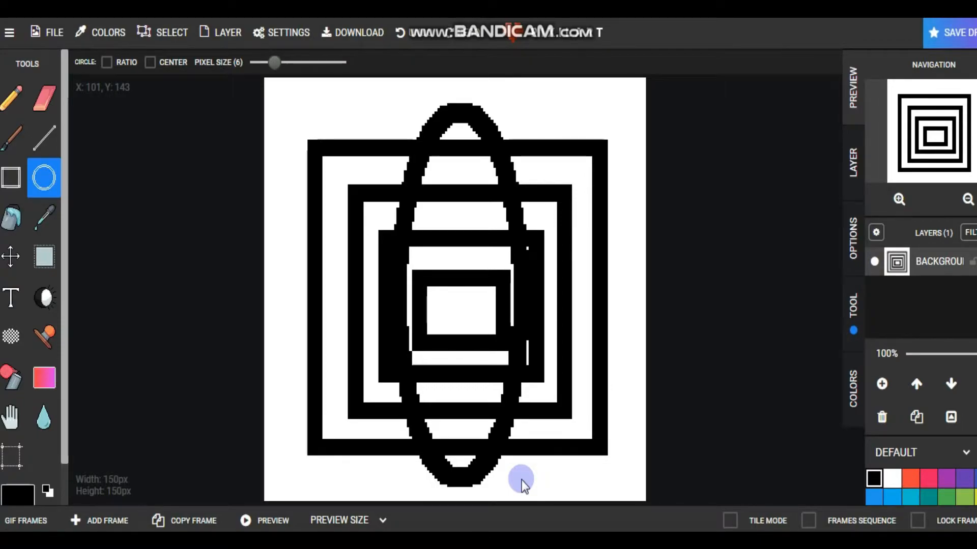
{"action": "left_click_drag", "start_coordinate": [521, 481], "coordinate": [521, 480]}
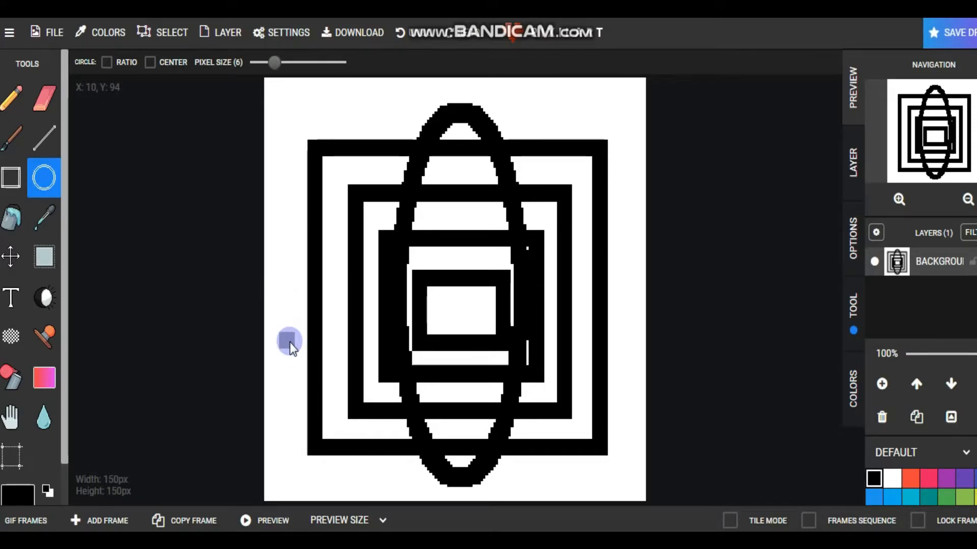
{"action": "left_click_drag", "start_coordinate": [289, 342], "coordinate": [632, 259]}
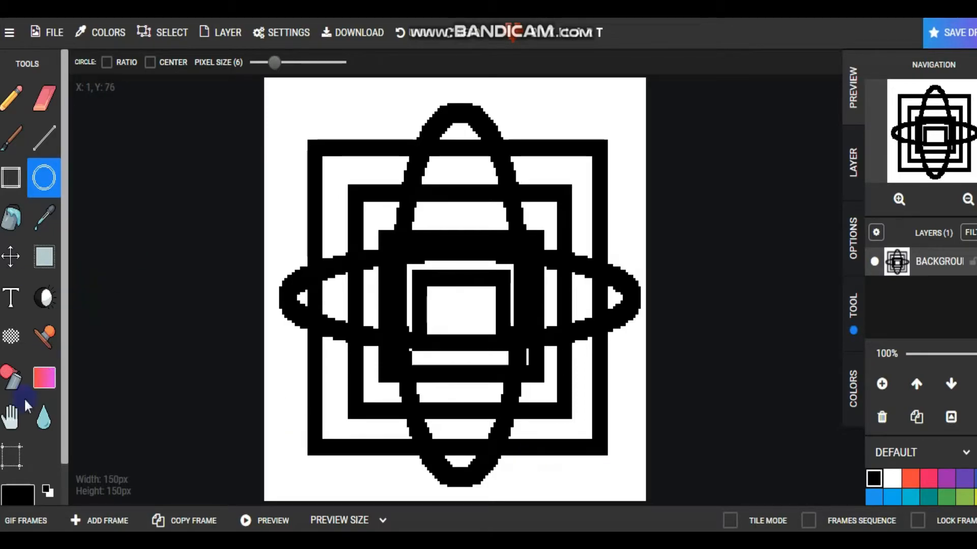
Bucket-fill the four areas inside the ellipses between the second and third rectangles with pinkish red
{"action": "left_click", "coordinate": [928, 478]}
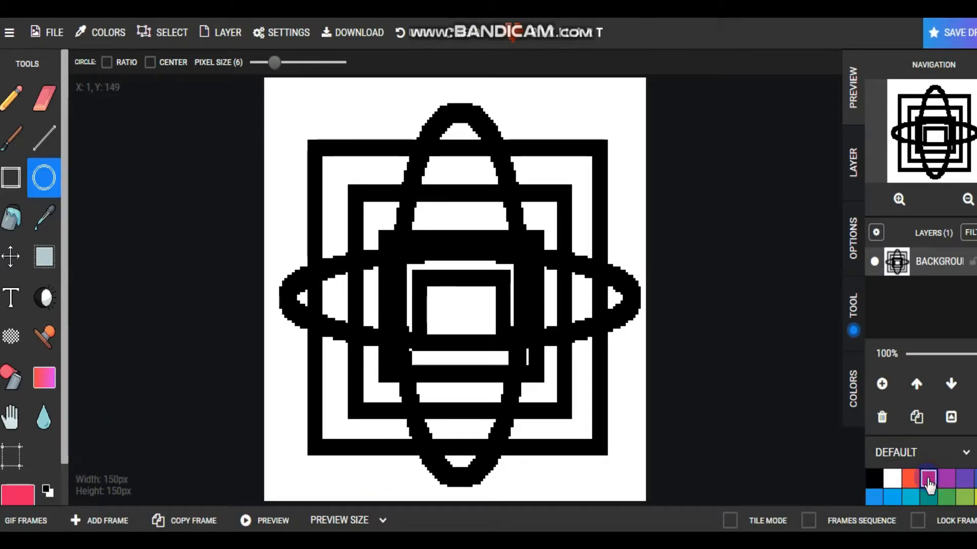
{"action": "left_click", "coordinate": [13, 218]}
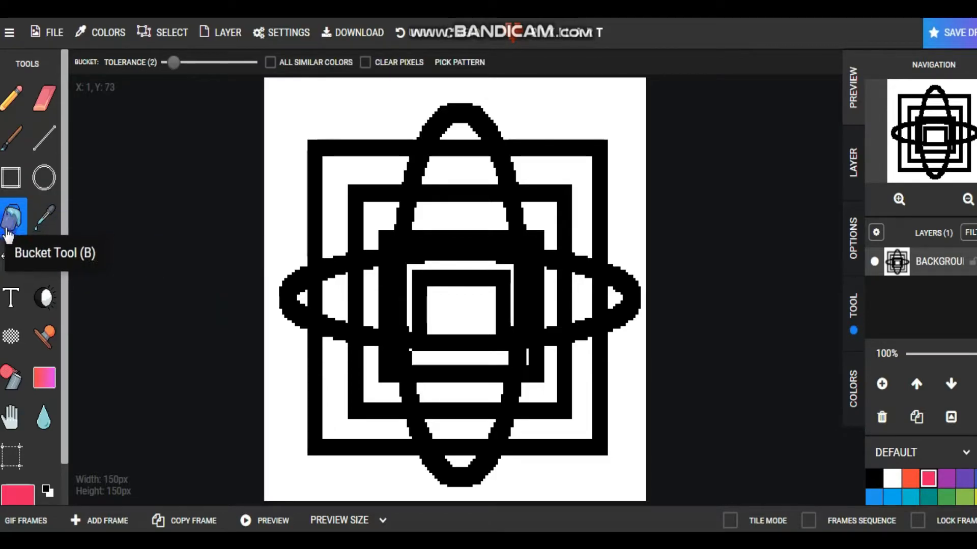
{"action": "left_click", "coordinate": [450, 214]}
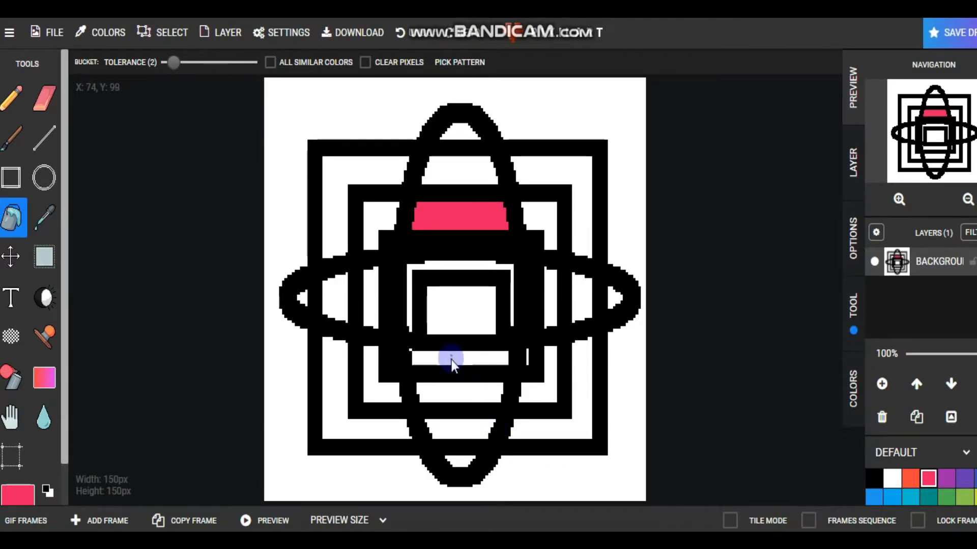
{"action": "left_click", "coordinate": [458, 394]}
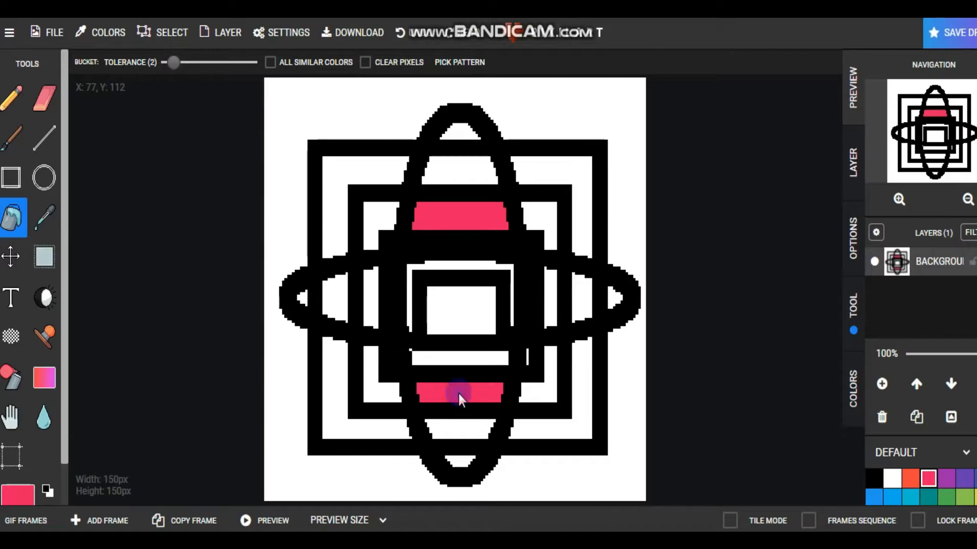
{"action": "left_click", "coordinate": [551, 295]}
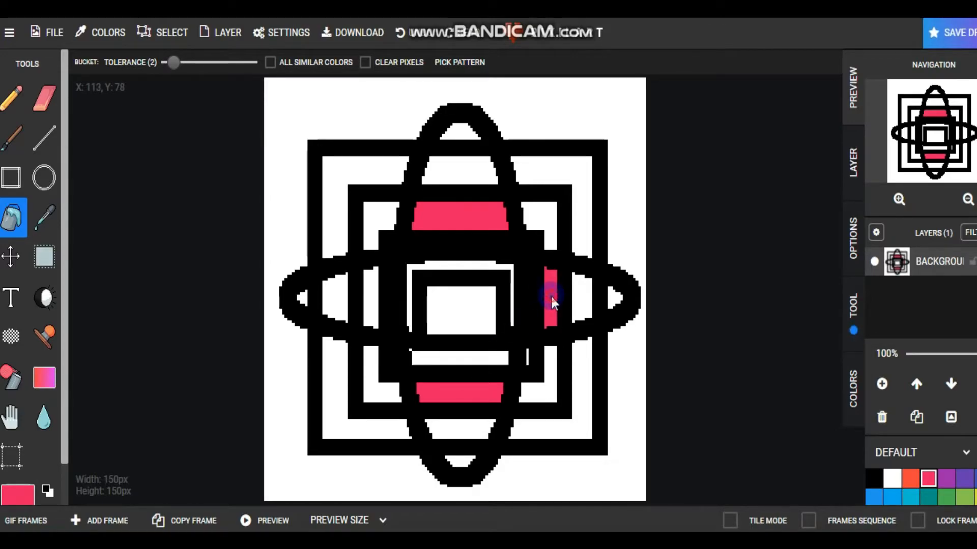
{"action": "left_click", "coordinate": [368, 294]}
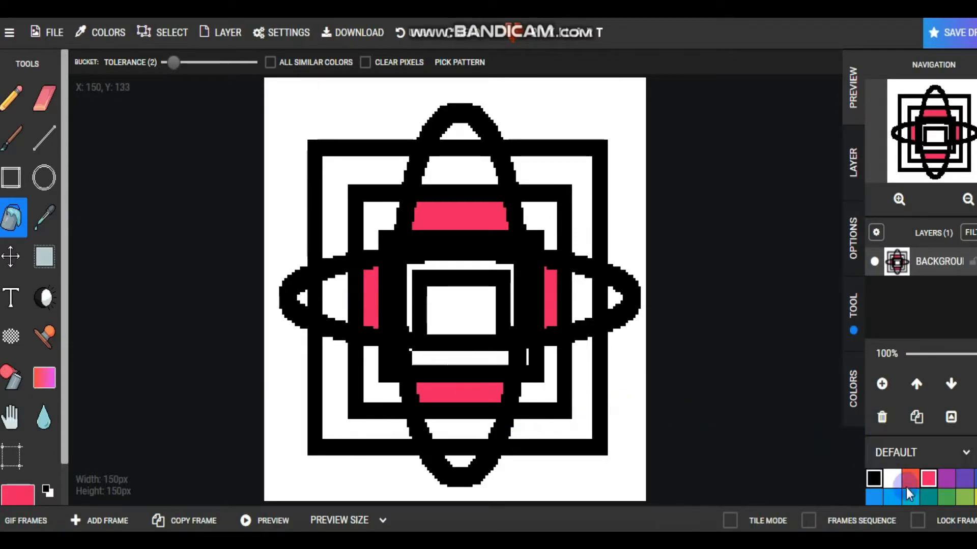
Bucket-fill the white bands above and below the innermost rectangle with indigo blue
{"action": "left_click", "coordinate": [967, 479]}
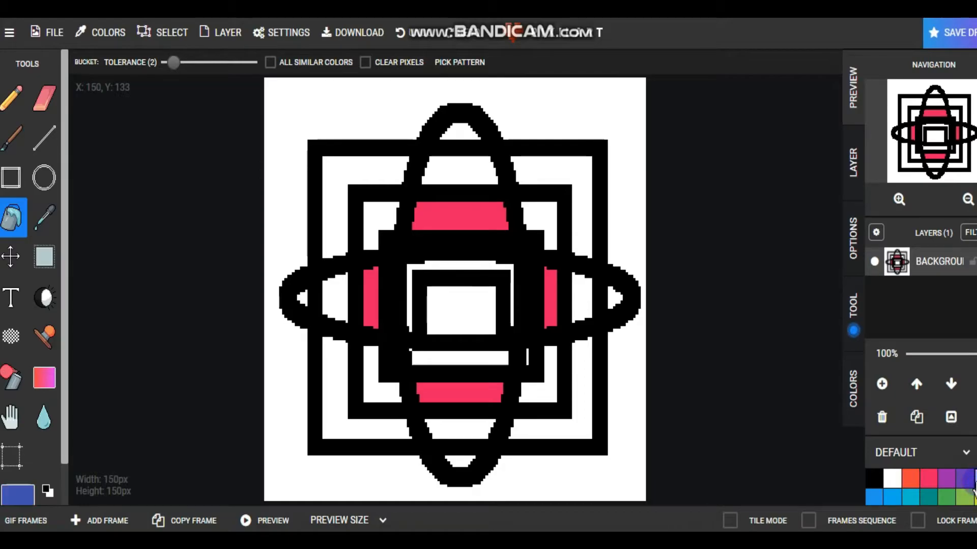
{"action": "left_click", "coordinate": [451, 266]}
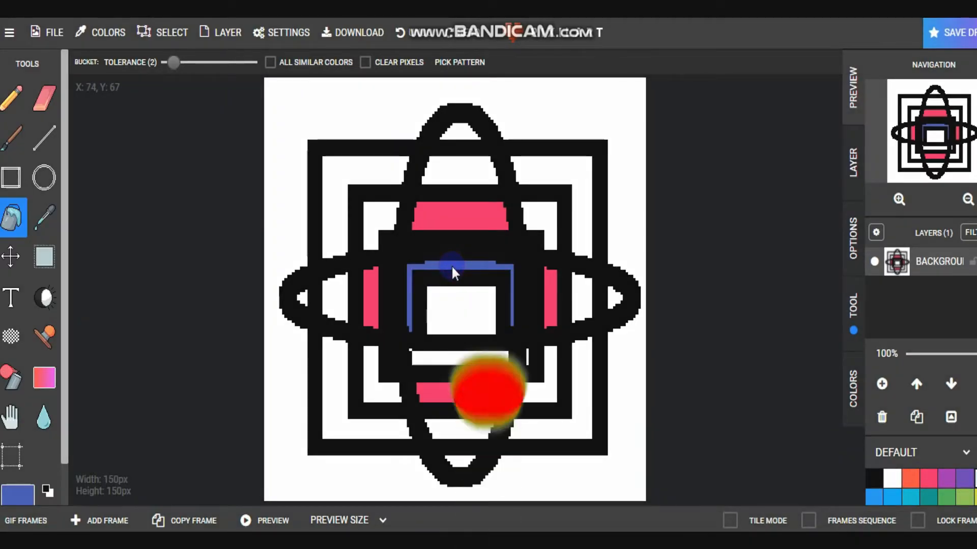
{"action": "left_click", "coordinate": [454, 359]}
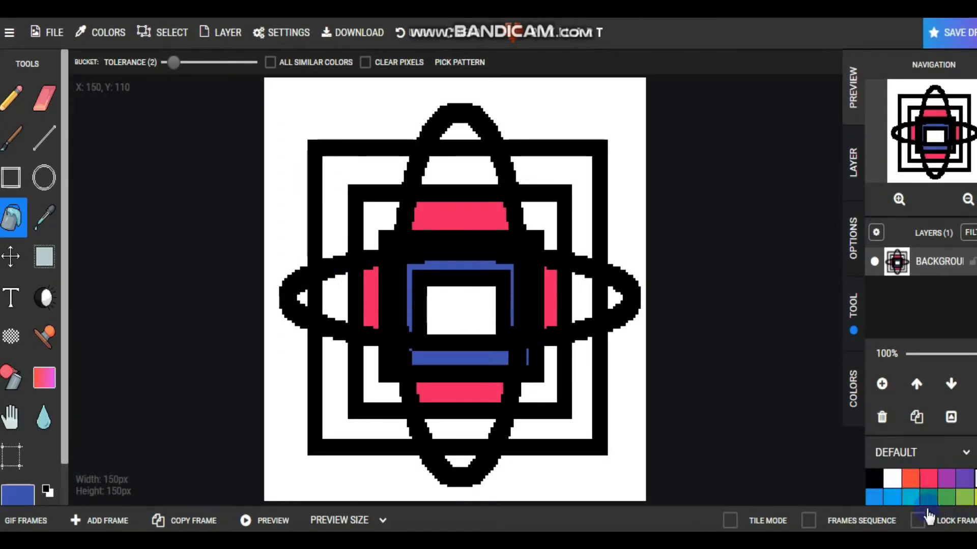
Bucket-fill the four corner areas between the outermost and second rectangles with orange, closing the advertisement that covers the canvas
{"action": "left_click", "coordinate": [910, 483]}
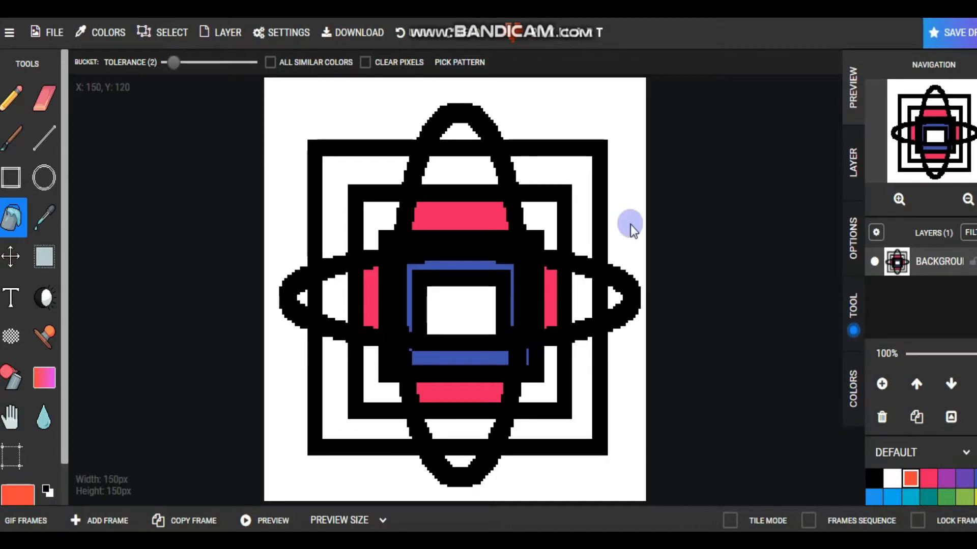
{"action": "left_click", "coordinate": [344, 176]}
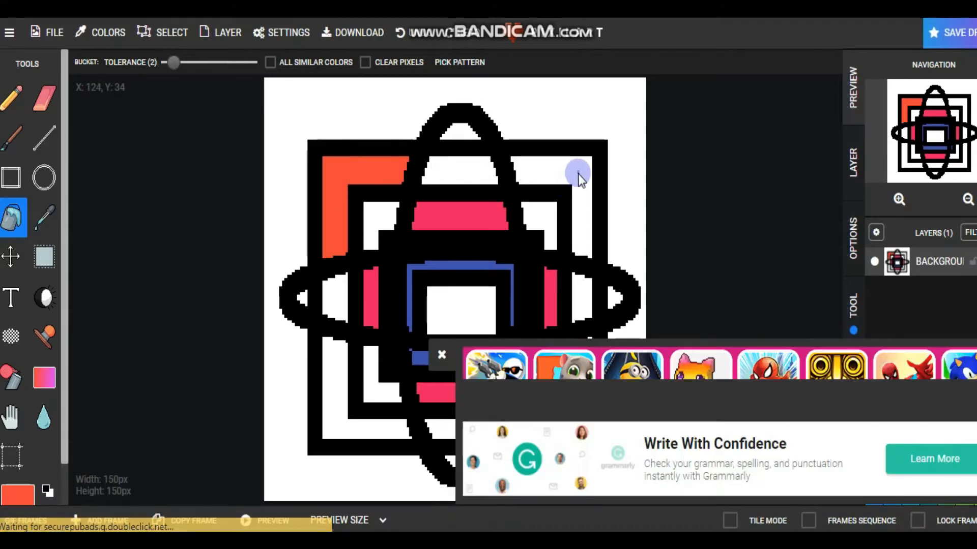
{"action": "left_click", "coordinate": [573, 185]}
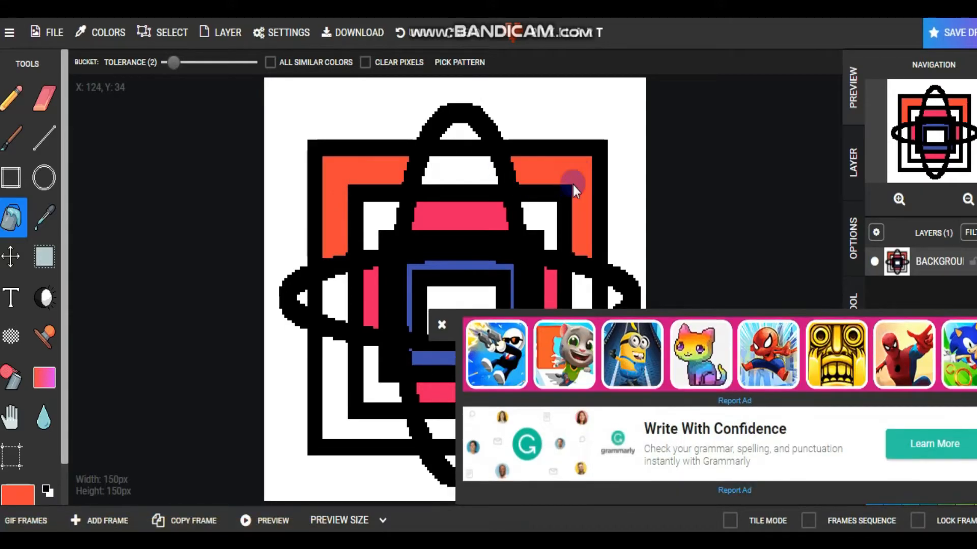
{"action": "left_click", "coordinate": [442, 325]}
{"action": "left_click", "coordinate": [331, 411]}
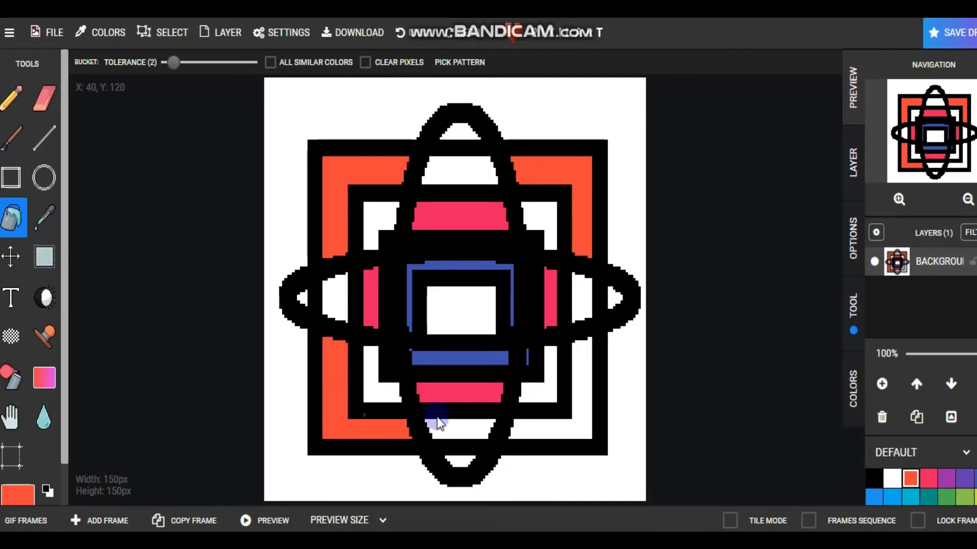
{"action": "left_click", "coordinate": [574, 424]}
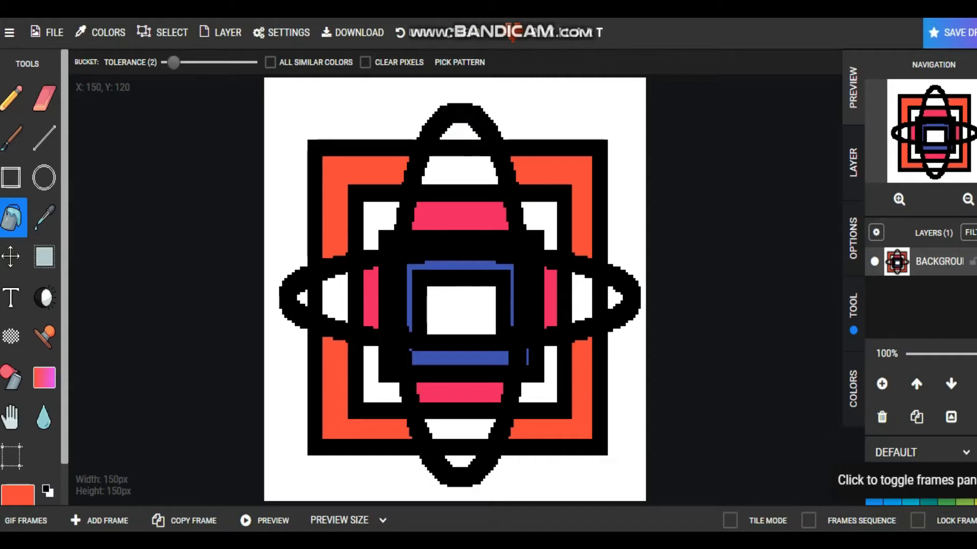
Bucket-fill the four corner areas between the second and third rectangles and the four outer ellipse tips with lime yellow
{"action": "left_click", "coordinate": [974, 497]}
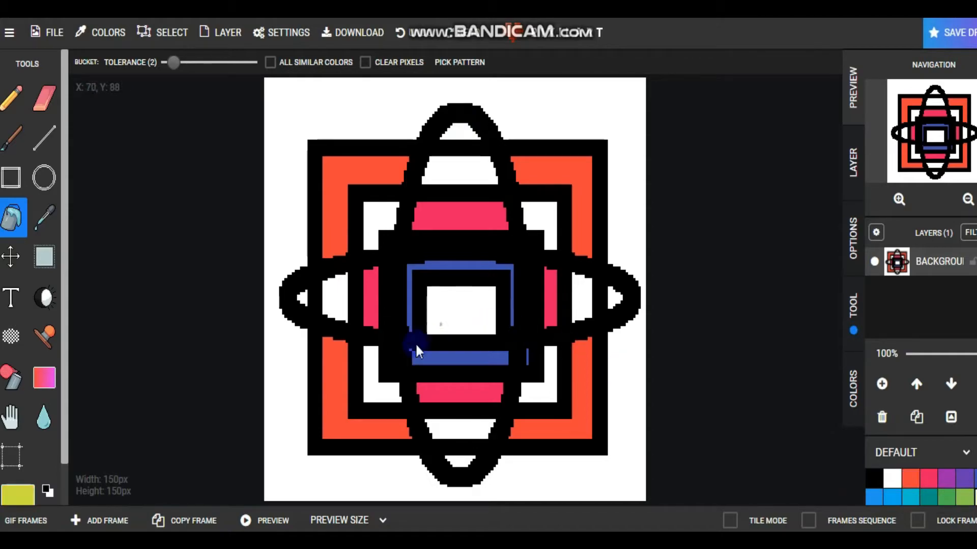
{"action": "left_click", "coordinate": [377, 392]}
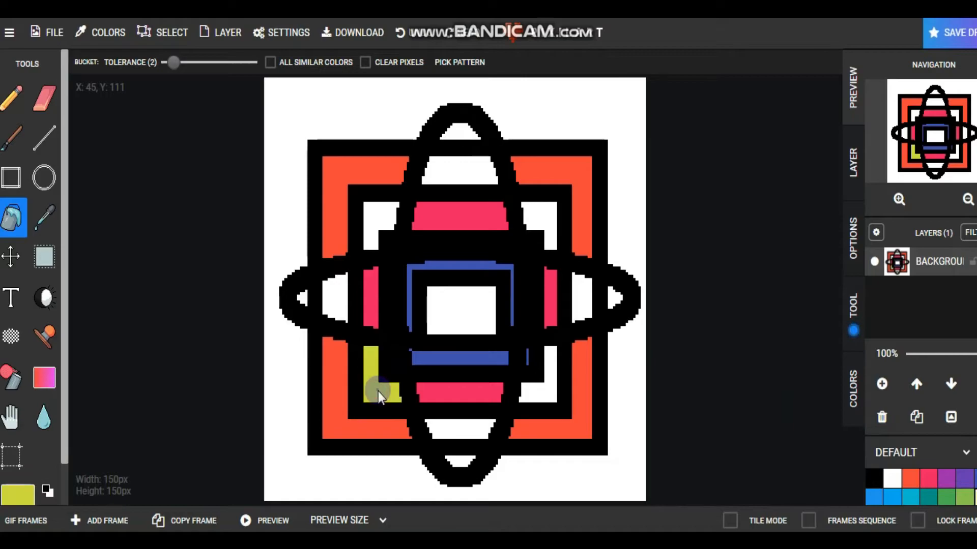
{"action": "left_click", "coordinate": [373, 213]}
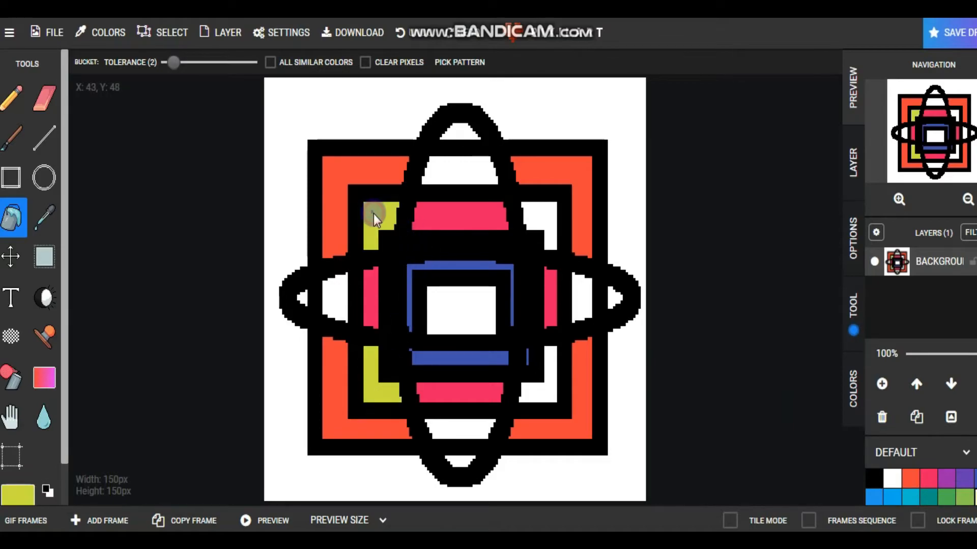
{"action": "left_click", "coordinate": [541, 215]}
{"action": "left_click", "coordinate": [541, 392]}
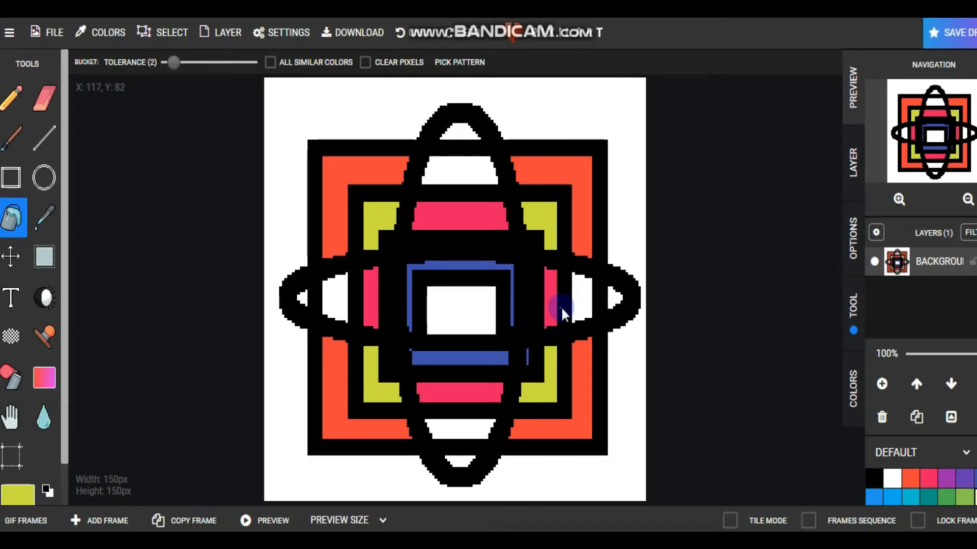
{"action": "left_click", "coordinate": [614, 296]}
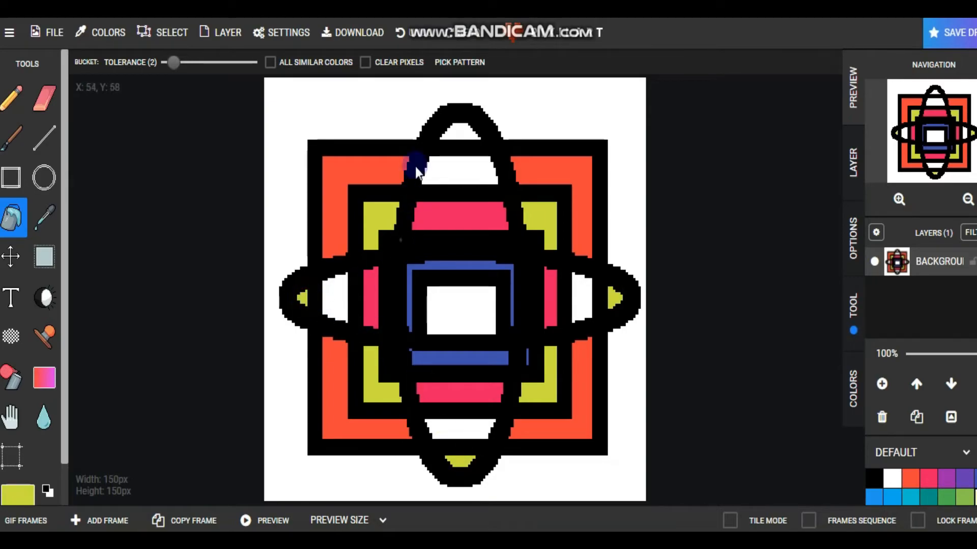
{"action": "left_click", "coordinate": [465, 135]}
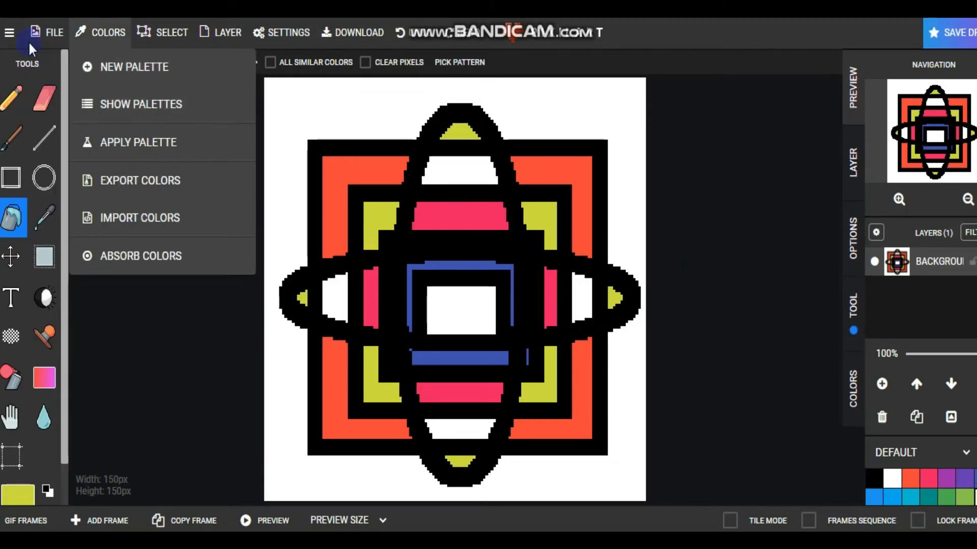
Open the drawing's export options and set the download scale to x22, giving 3300 by 3300 pixels
{"action": "mouse_move", "coordinate": [47, 42]}
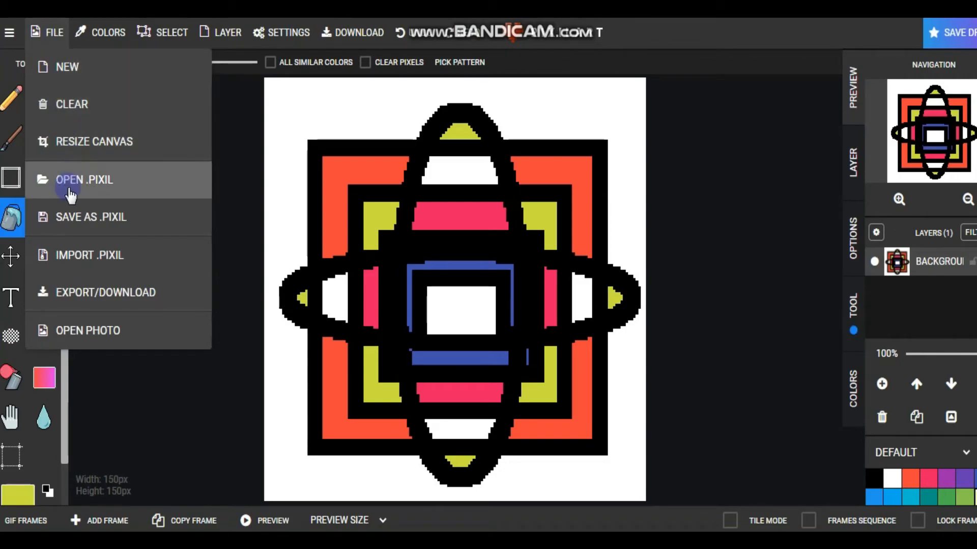
{"action": "left_click", "coordinate": [100, 295]}
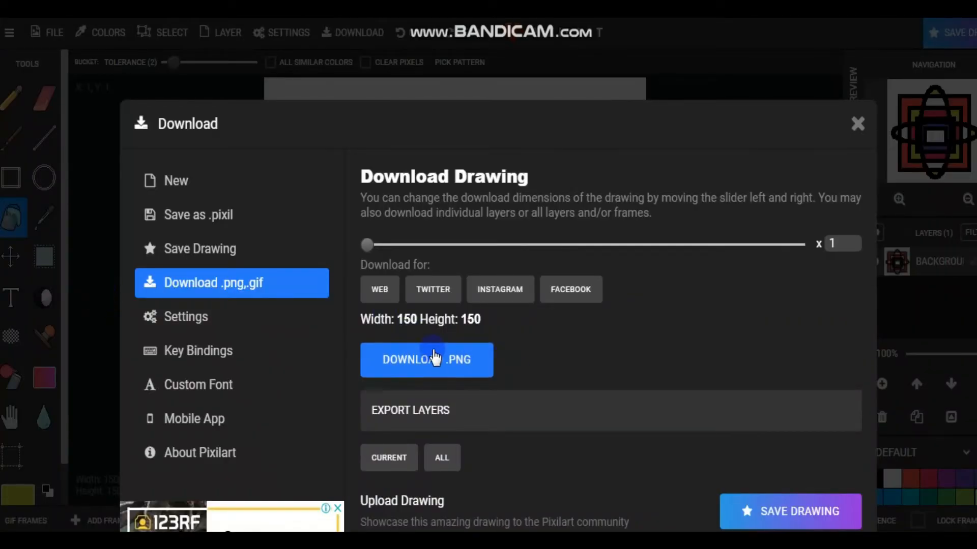
{"action": "scroll", "coordinate": [491, 355], "scroll_direction": "down", "scroll_amount": 2}
{"action": "scroll", "coordinate": [490, 355], "scroll_direction": "down", "scroll_amount": 2}
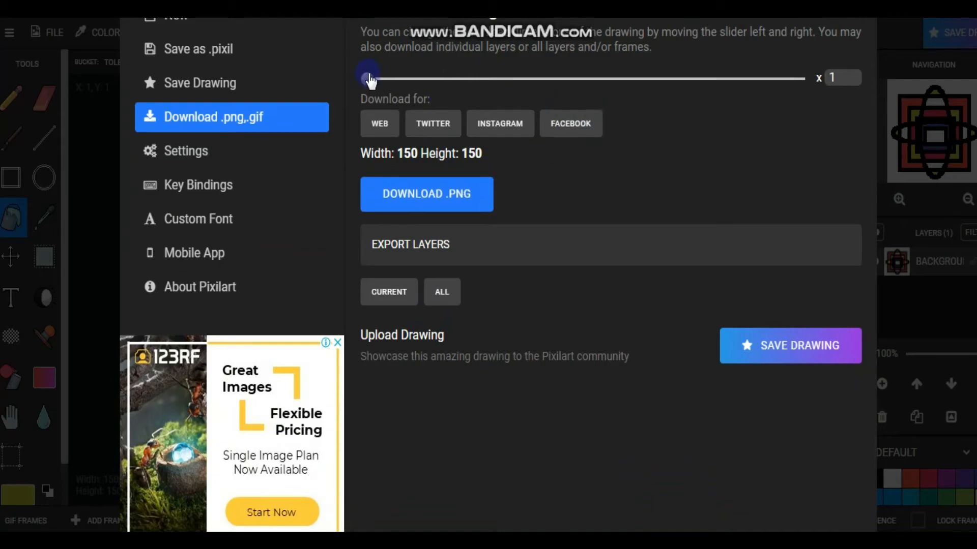
{"action": "left_click_drag", "start_coordinate": [367, 80], "coordinate": [374, 80]}
{"action": "left_click_drag", "start_coordinate": [404, 85], "coordinate": [508, 93]}
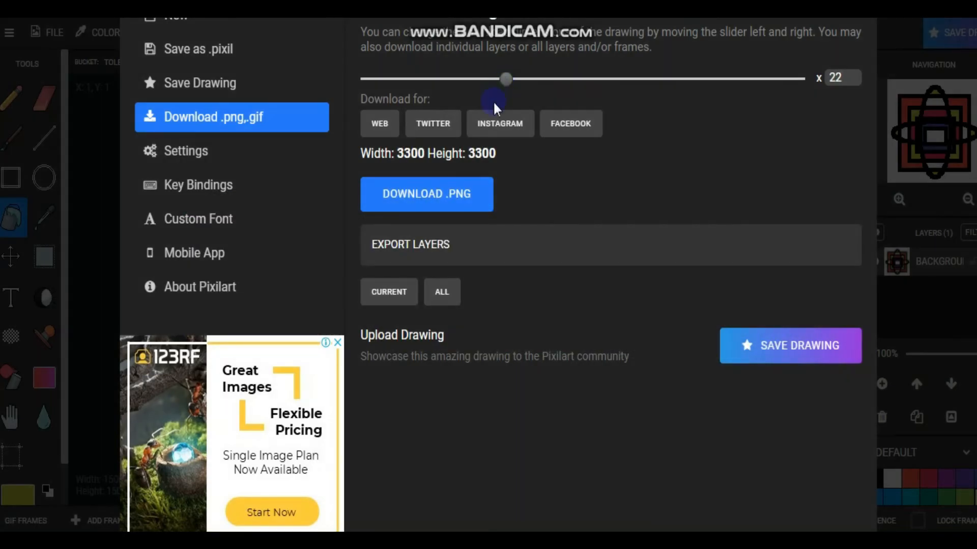
Download the enlarged drawing as a PNG file
{"action": "left_click", "coordinate": [426, 193]}
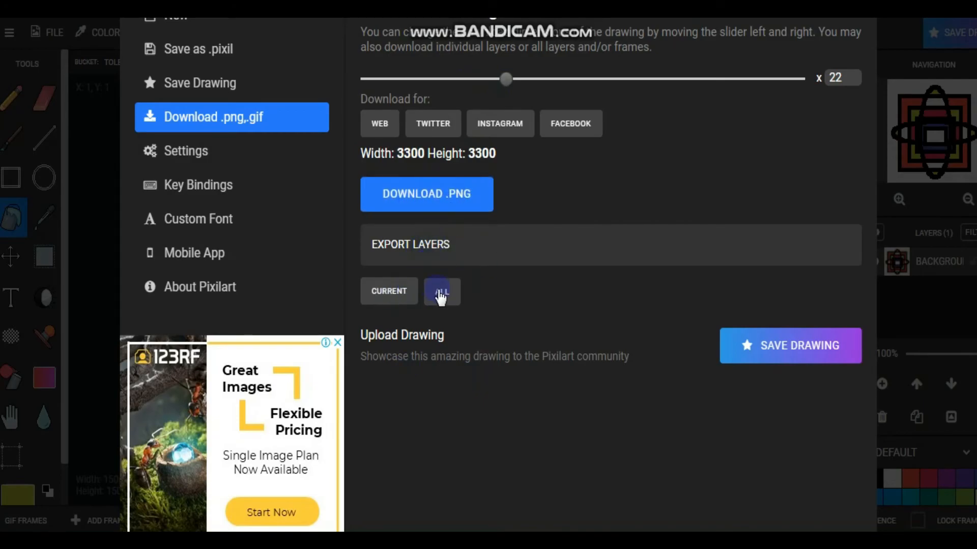
{"action": "left_click", "coordinate": [779, 357]}
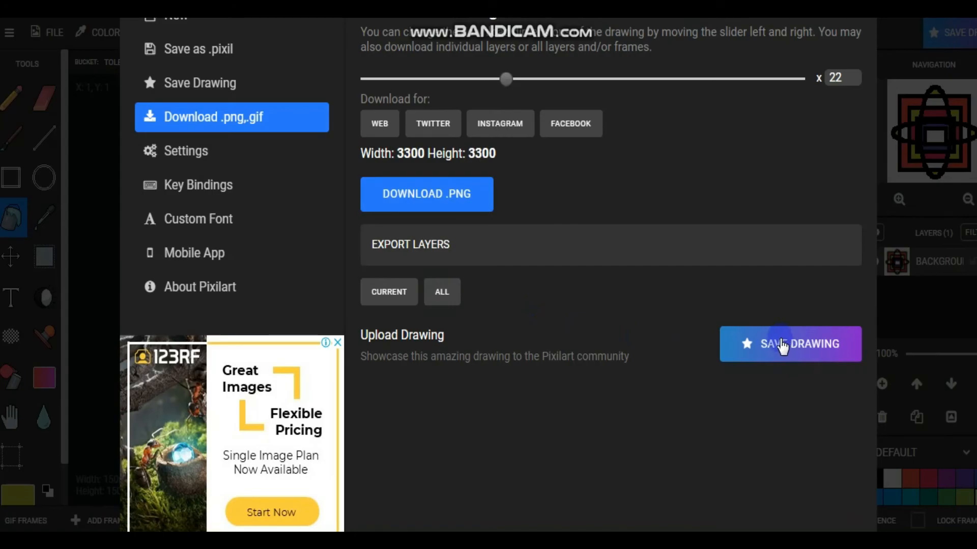
{"action": "left_click", "coordinate": [430, 194]}
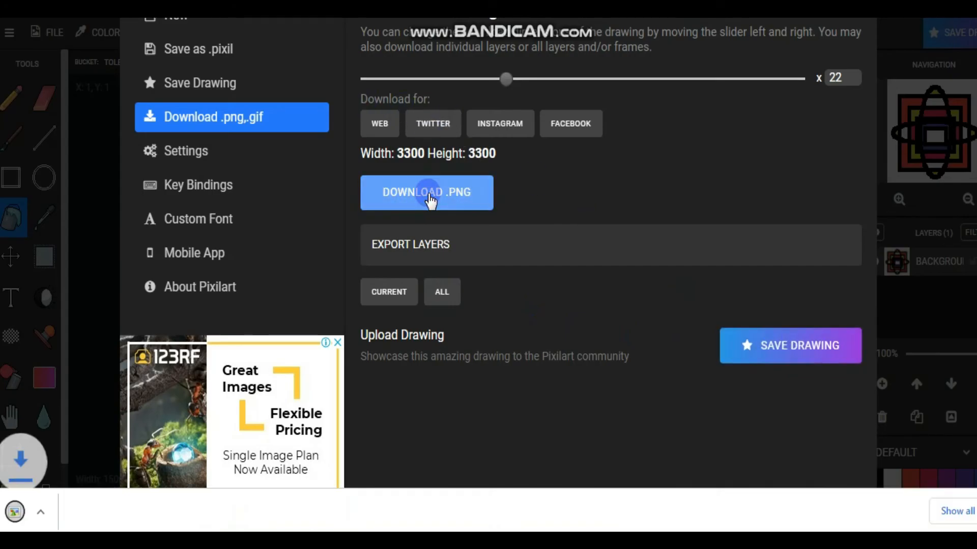
Open the downloaded file pixil-frame-0 (4).png
{"action": "left_click", "coordinate": [128, 511]}
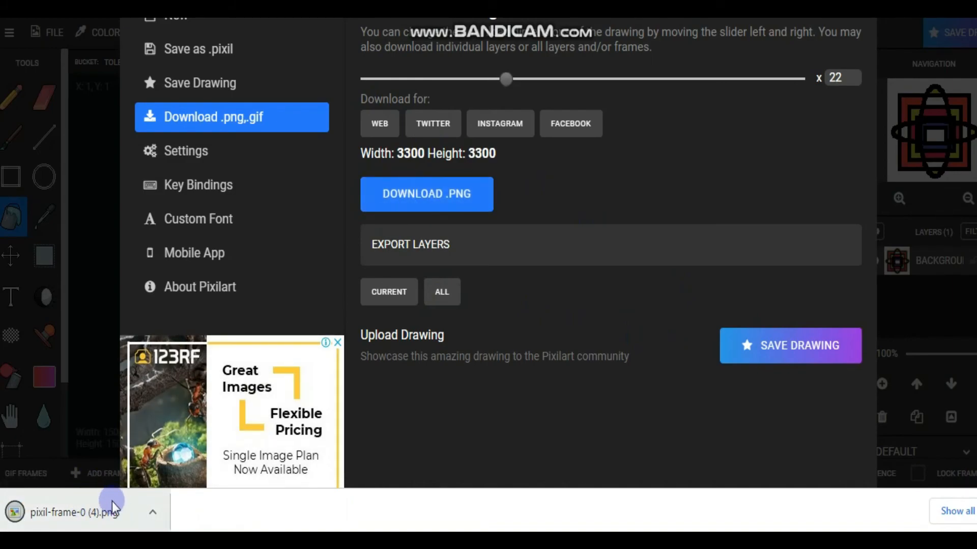
{"action": "left_click", "coordinate": [153, 512]}
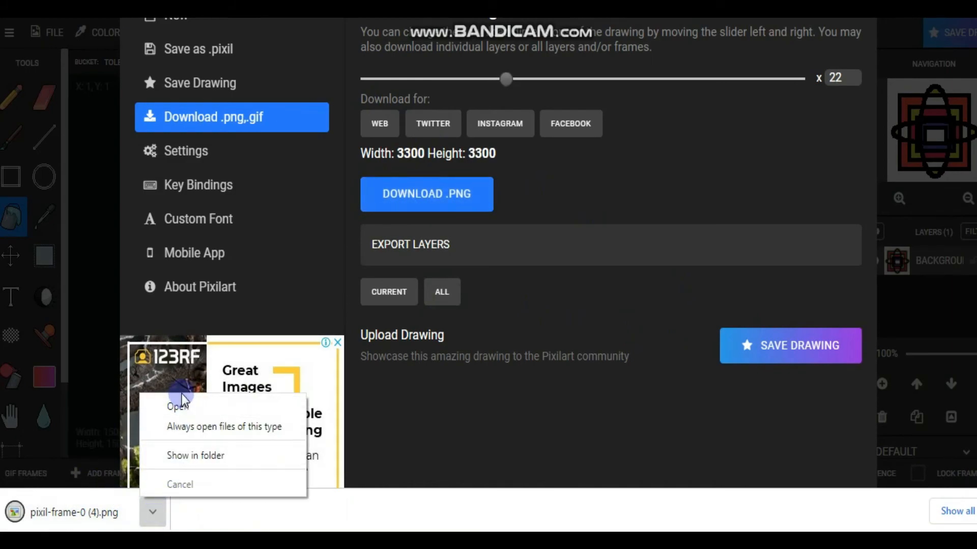
{"action": "left_click", "coordinate": [181, 402]}
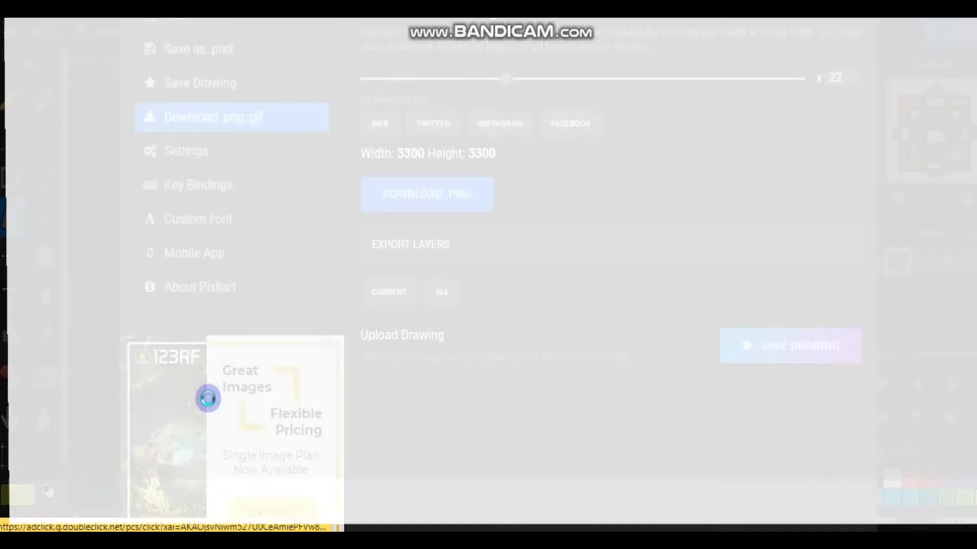